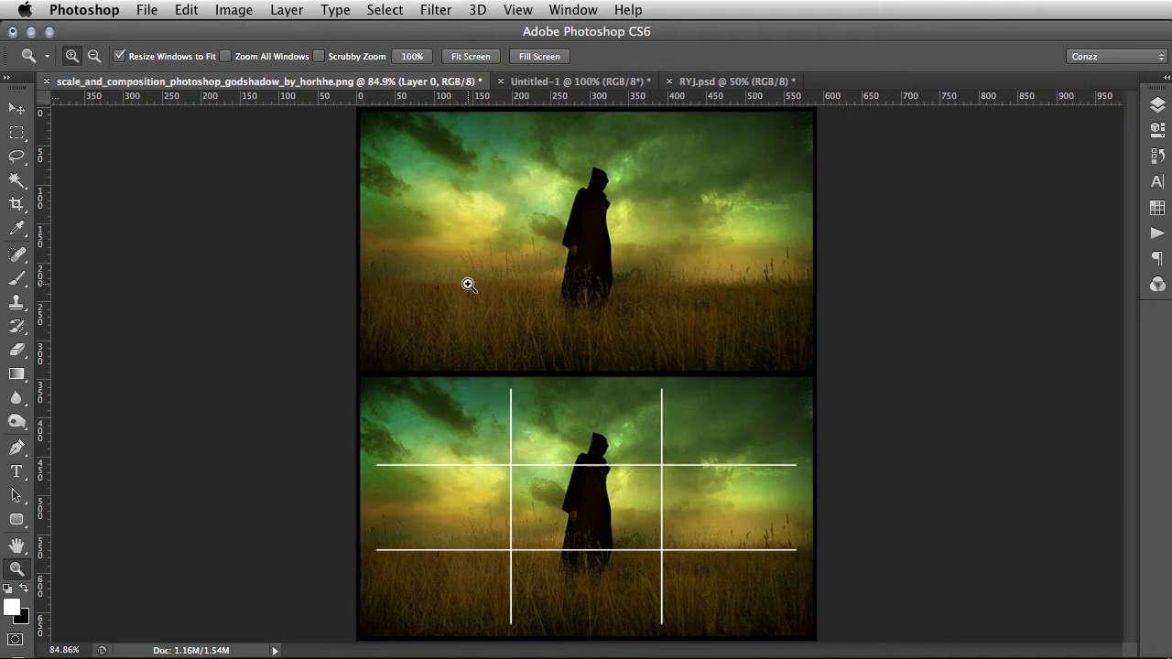
Switch to the RYJ.psd composite document with Ctrl+Tab
key(ctrl+Tab)
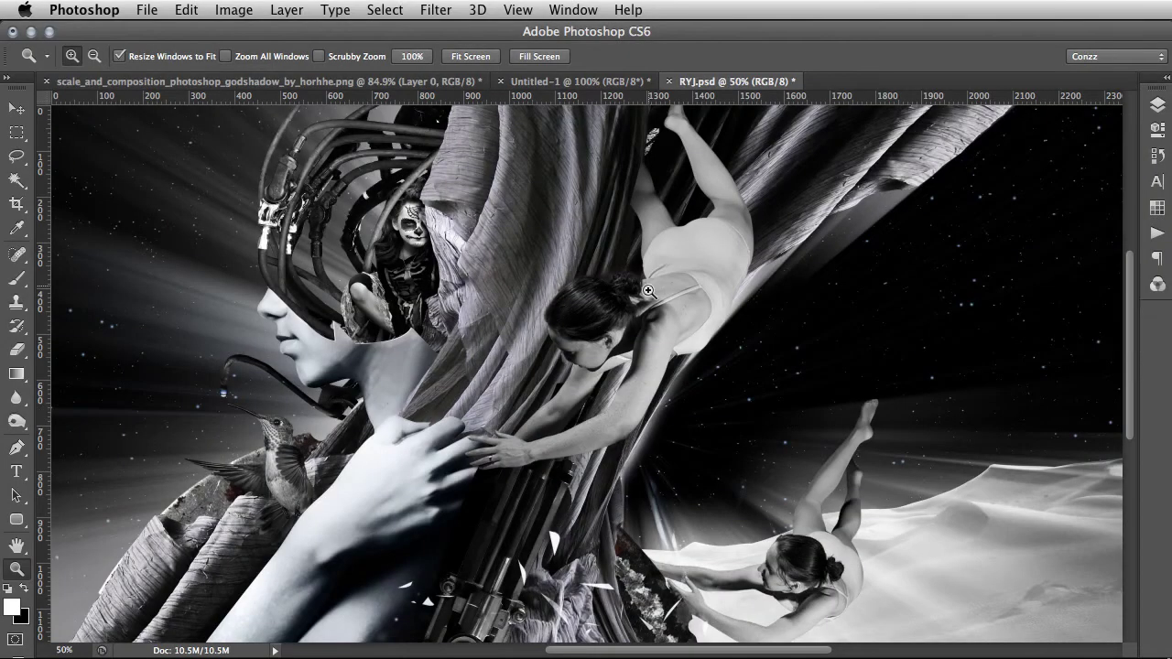
Zoom out to fit the whole RYJ.psd composite and select the standard Crop Tool
right_click(662, 292)
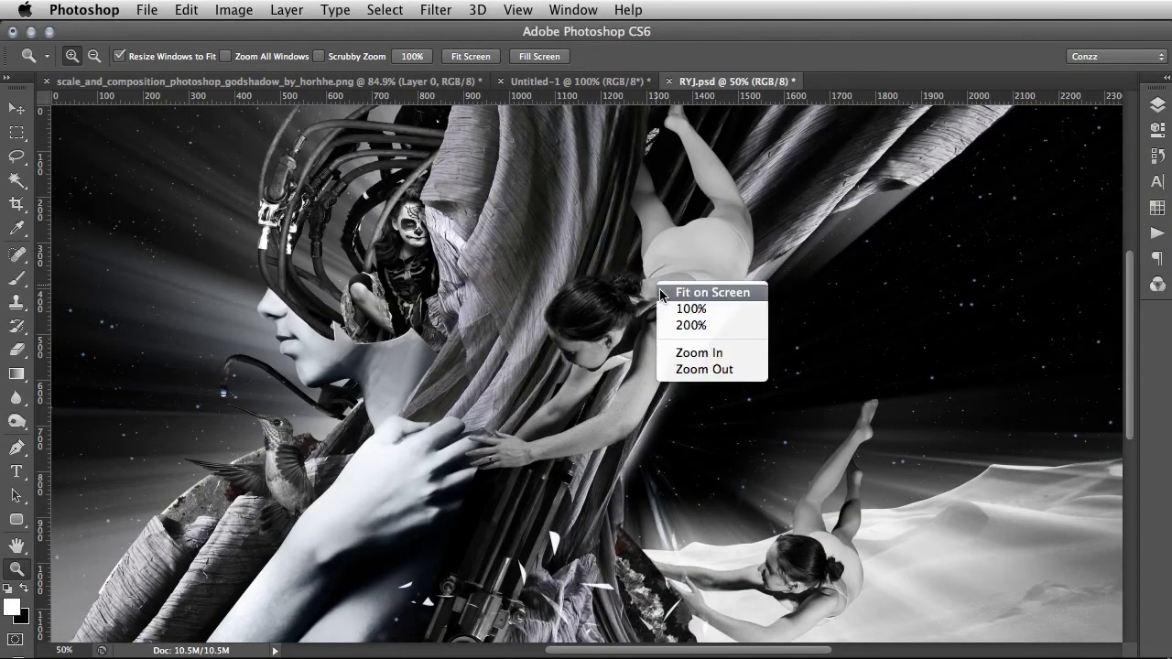
click(719, 370)
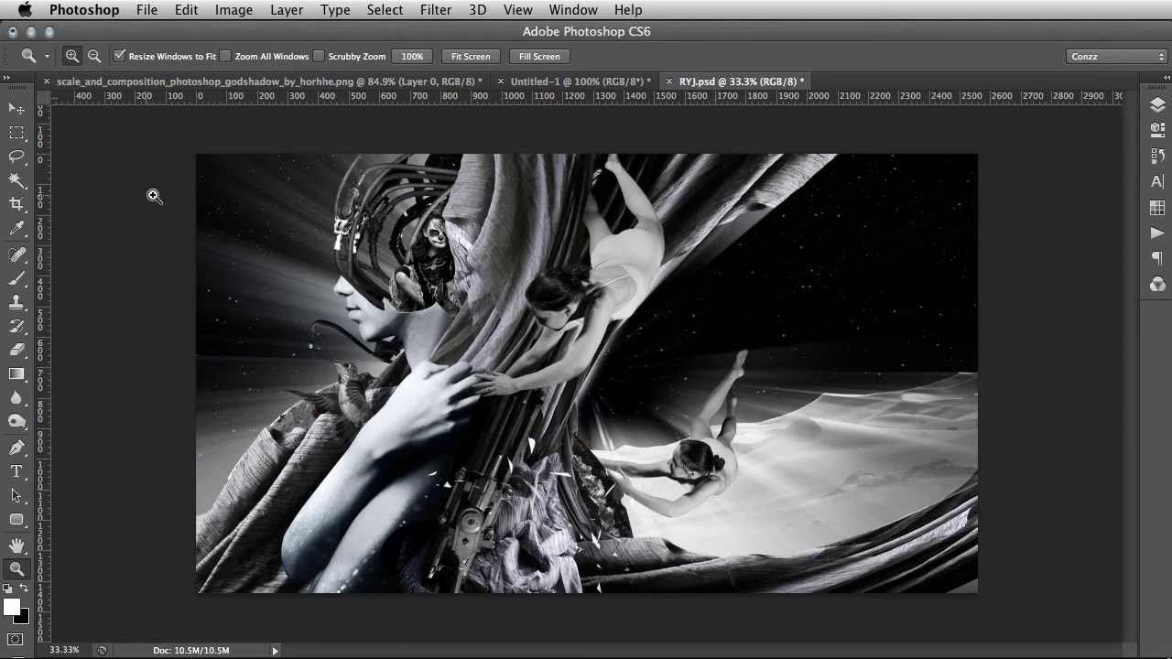
click(18, 209)
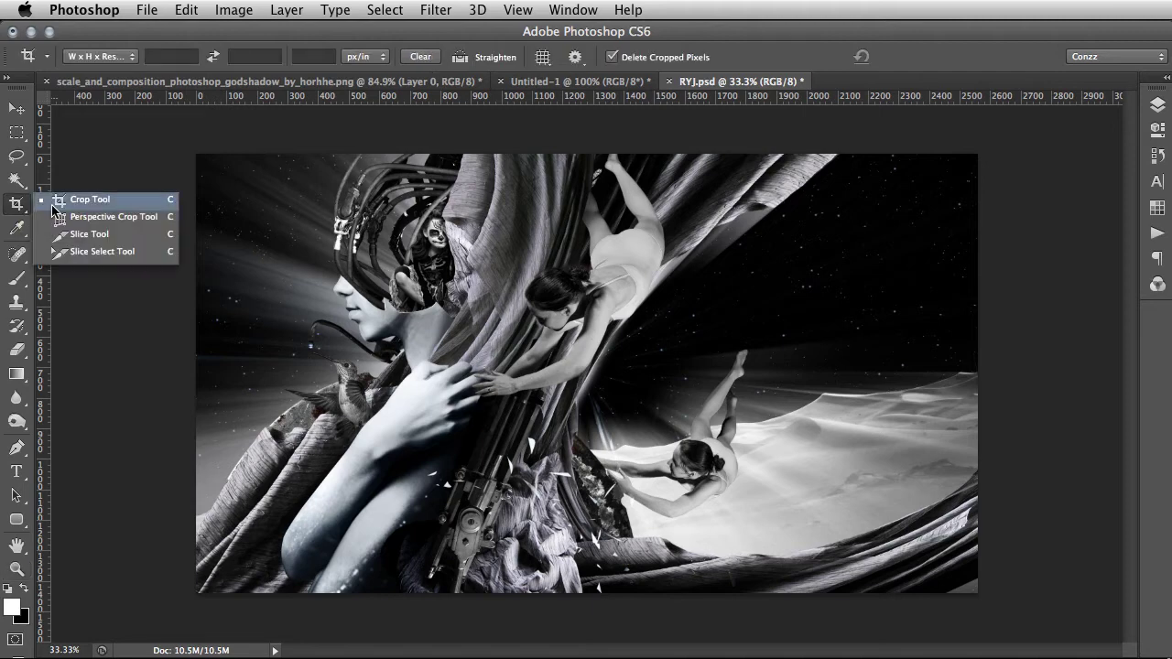
click(51, 202)
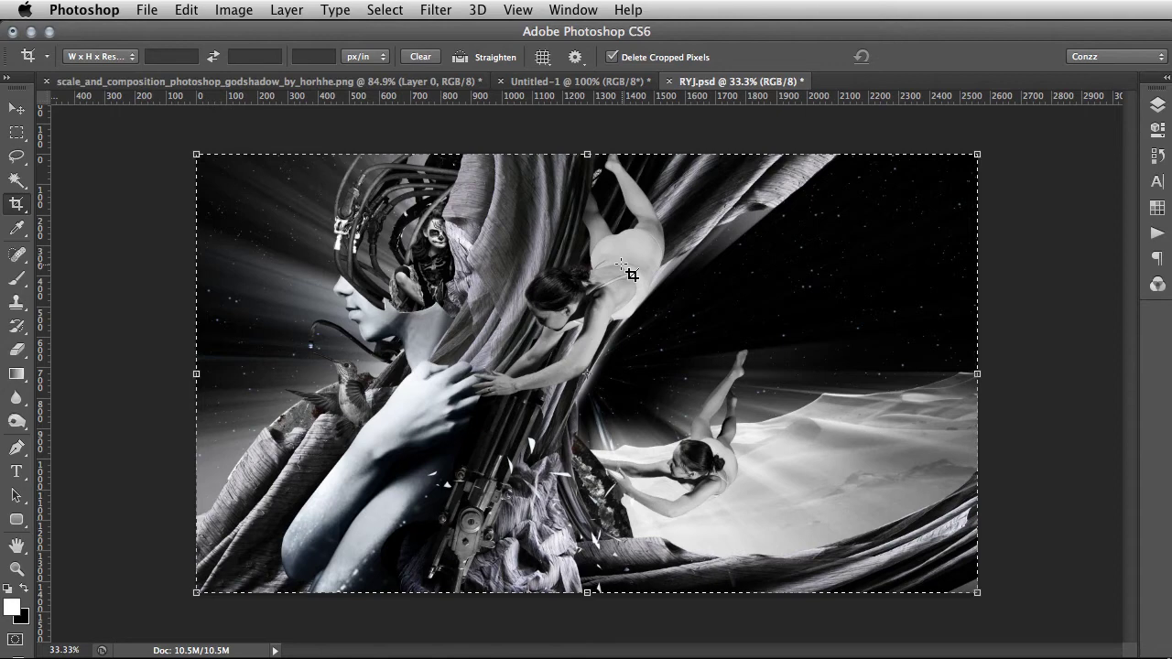
Start a crop and drag two vertical guides onto the left and right thirds lines
click(733, 293)
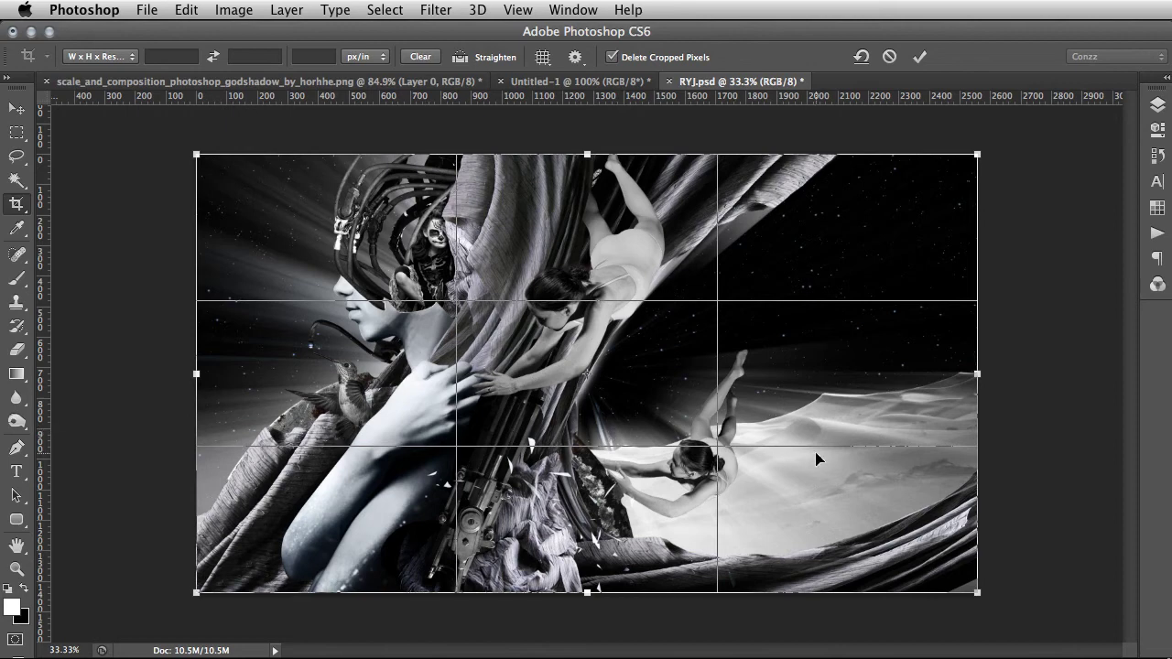
click(546, 60)
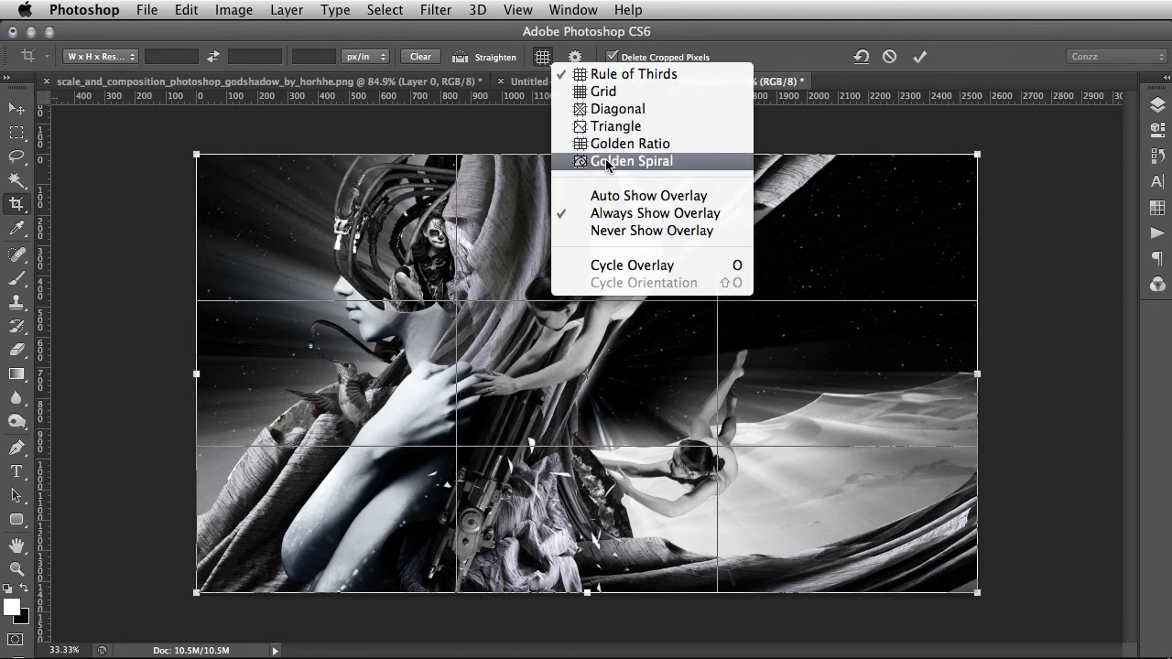
click(780, 60)
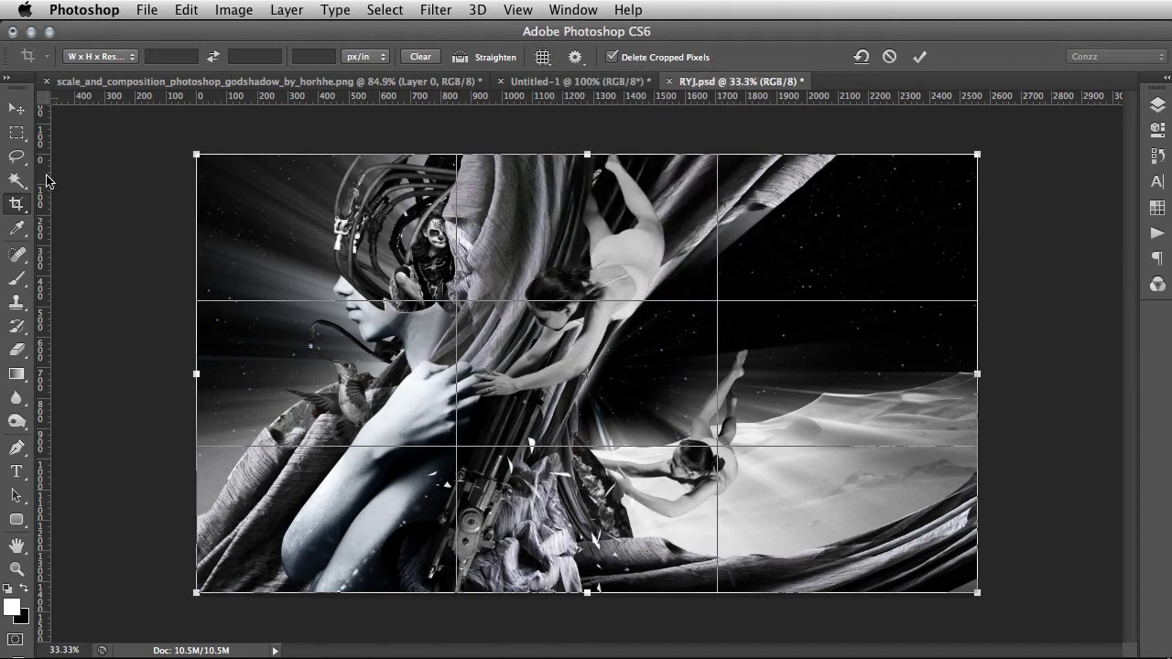
drag(42, 178, 457, 215)
drag(43, 226, 719, 253)
Add horizontal guides on the upper and lower thirds lines, then cancel the crop for the Move tool
click(520, 9)
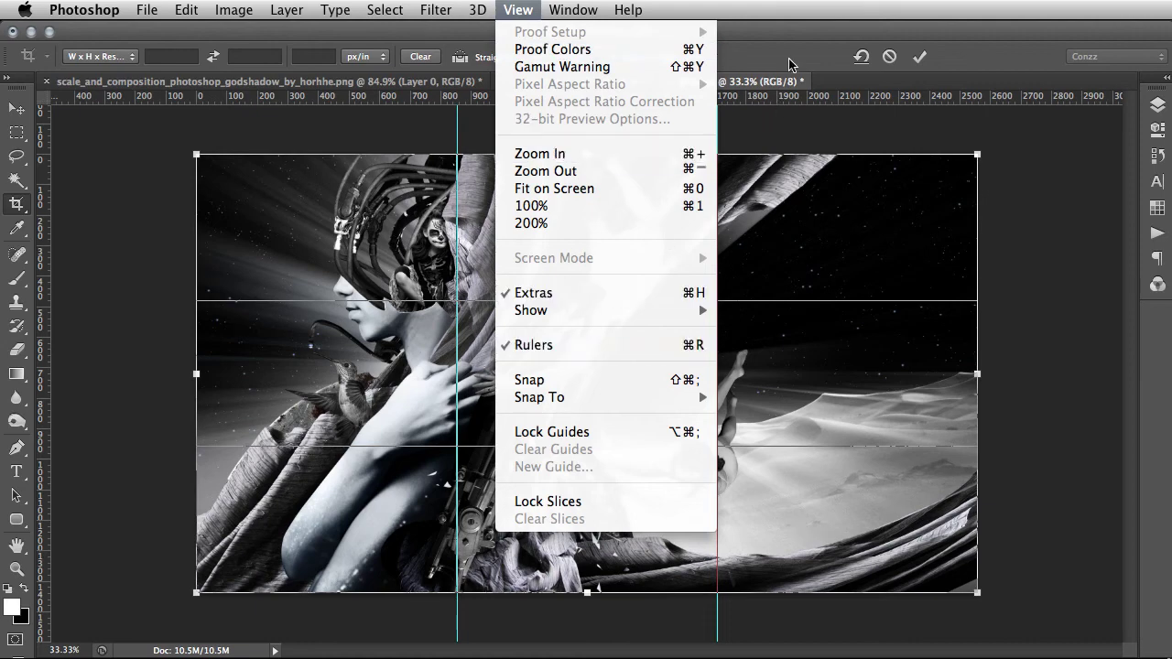
click(744, 72)
drag(660, 105, 657, 301)
drag(652, 103, 663, 446)
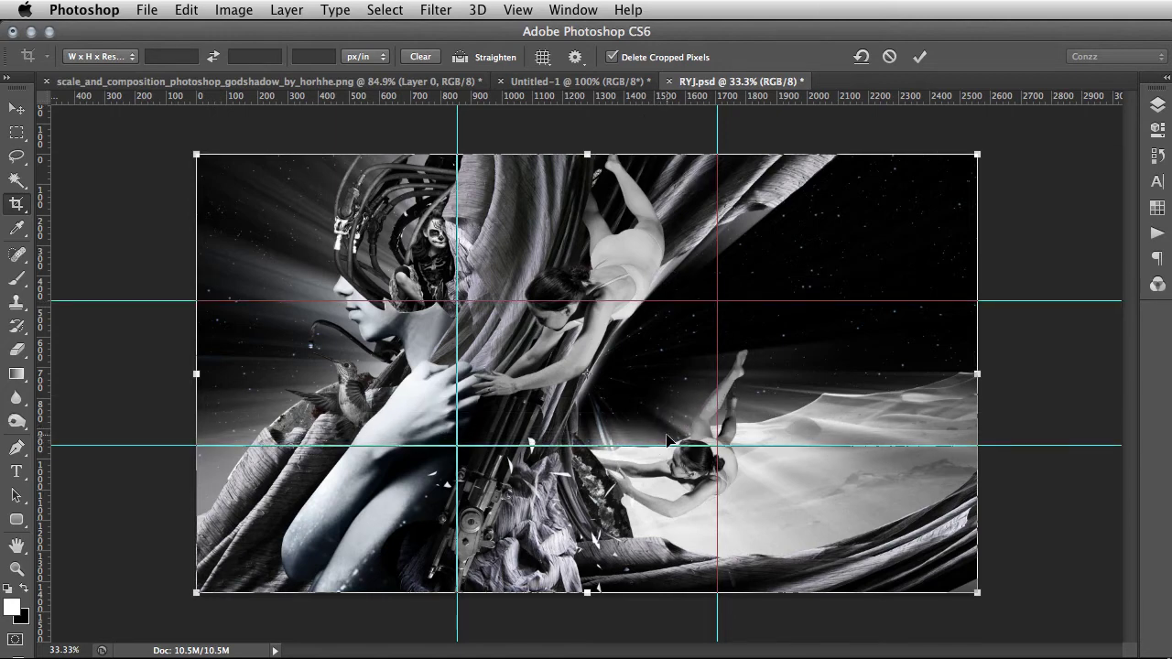
click(887, 59)
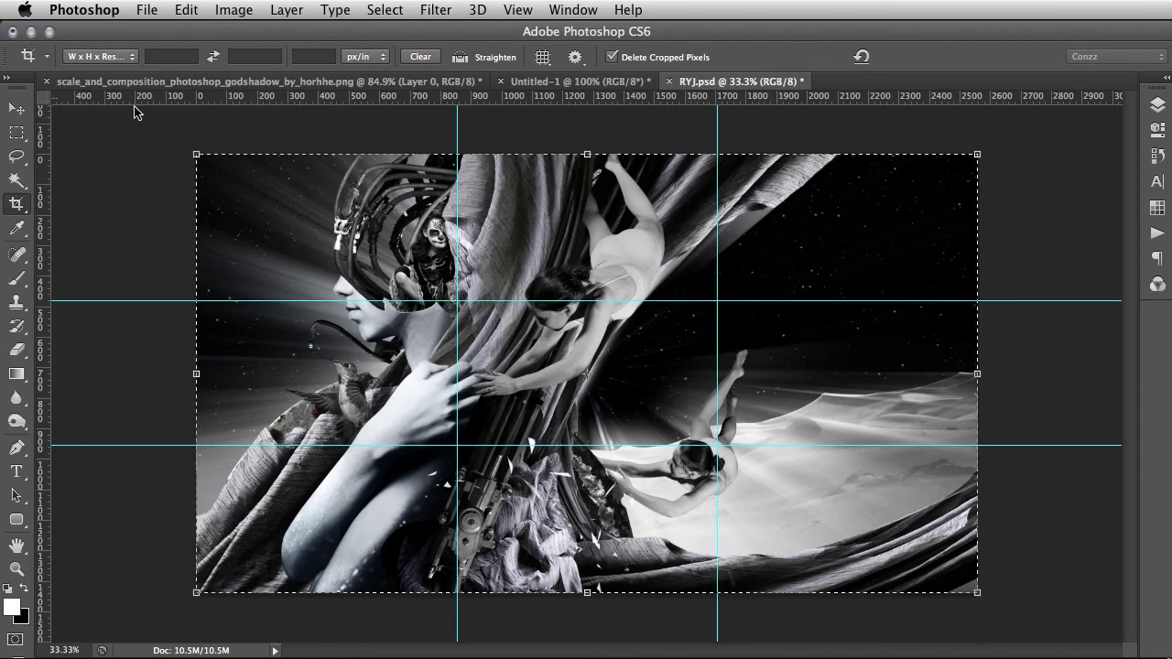
click(20, 109)
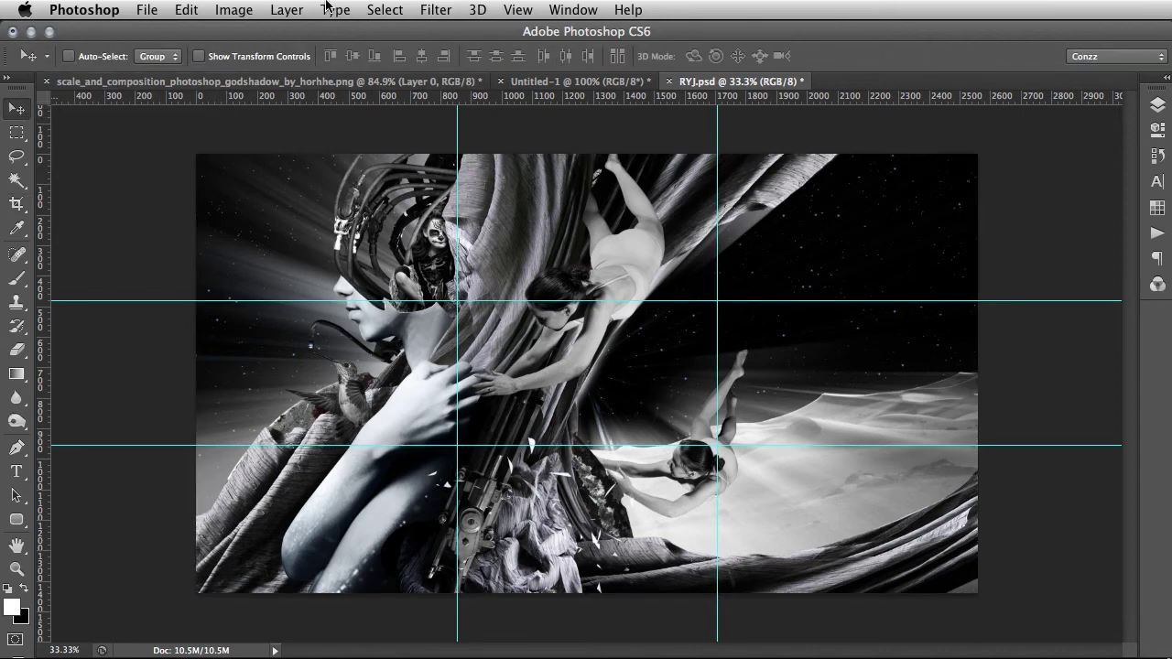
Clear the guides, then set Guides, Grid & Slices to gridline every 100 Percent, 3 subdivisions
click(518, 10)
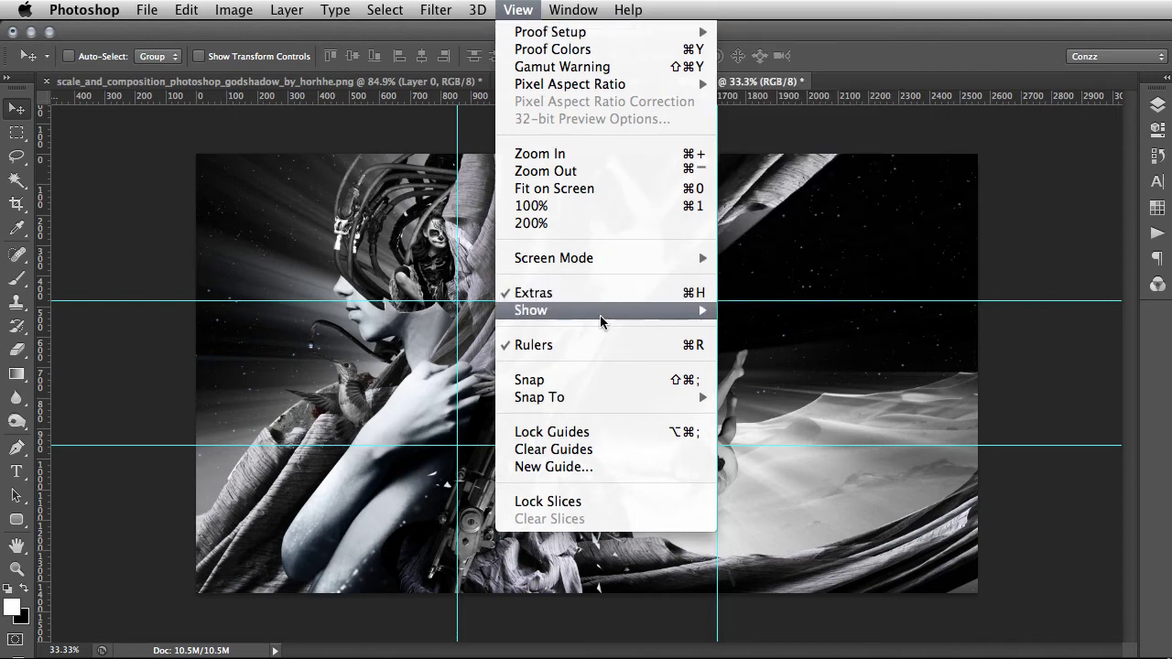
click(588, 449)
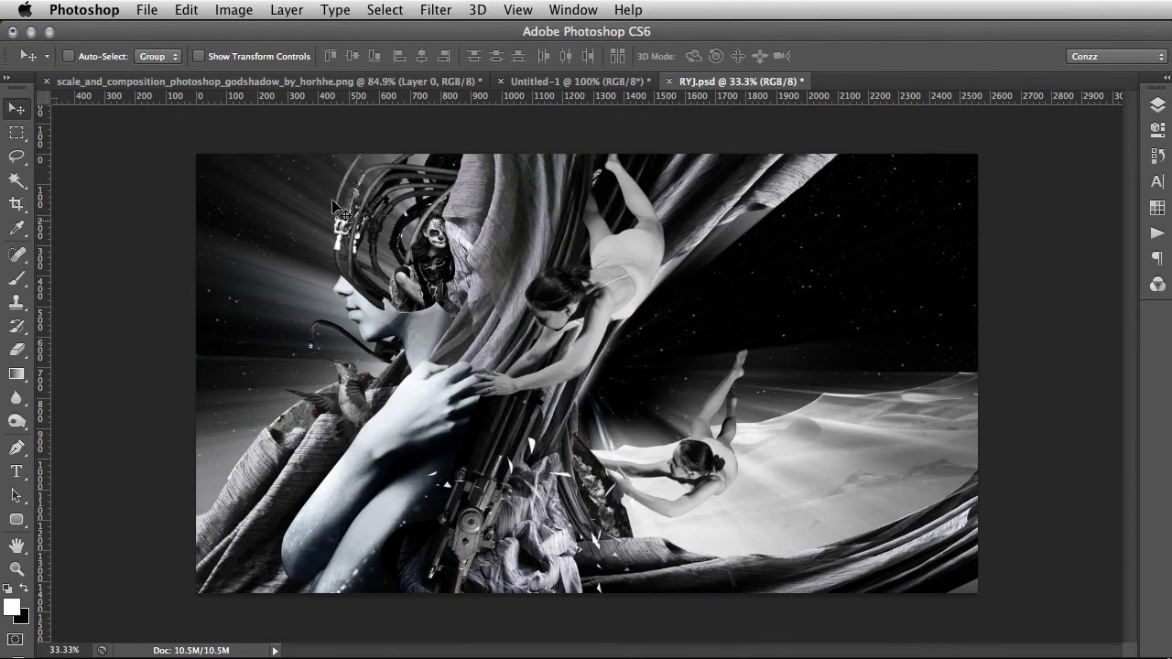
click(111, 11)
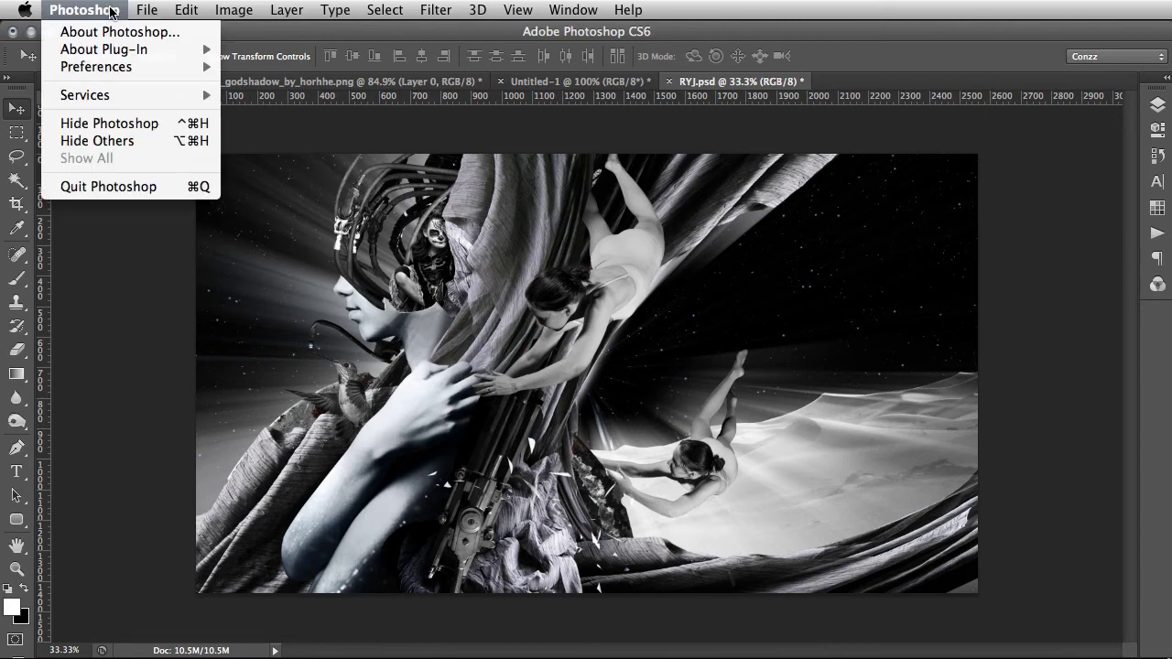
mouse_move(129, 66)
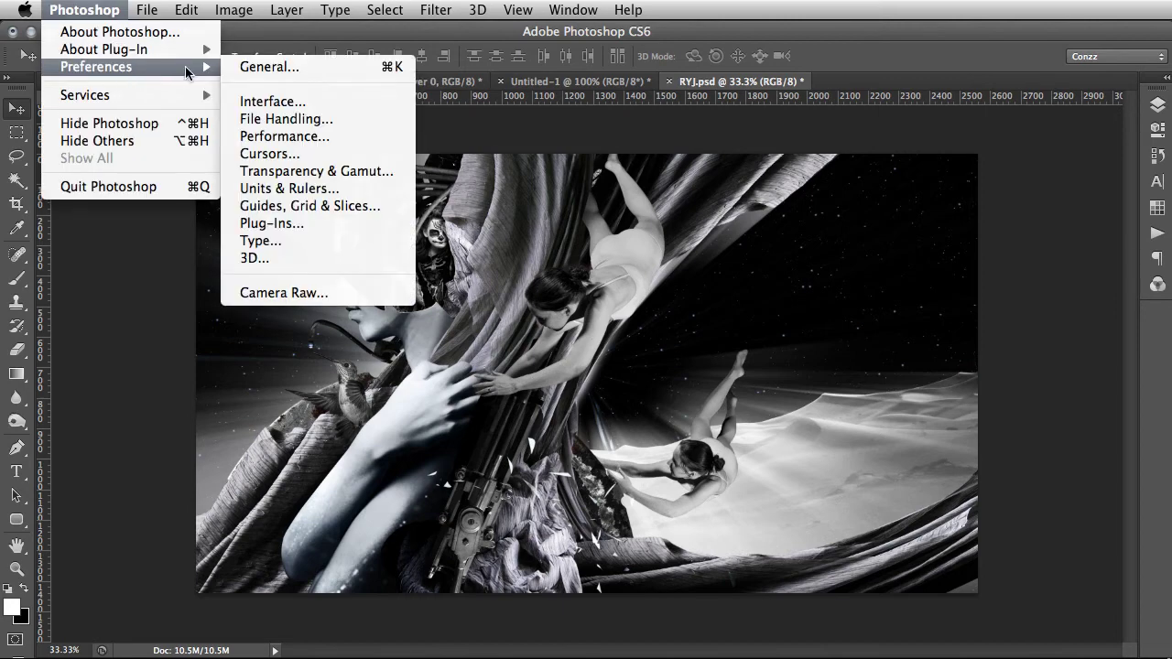
click(323, 207)
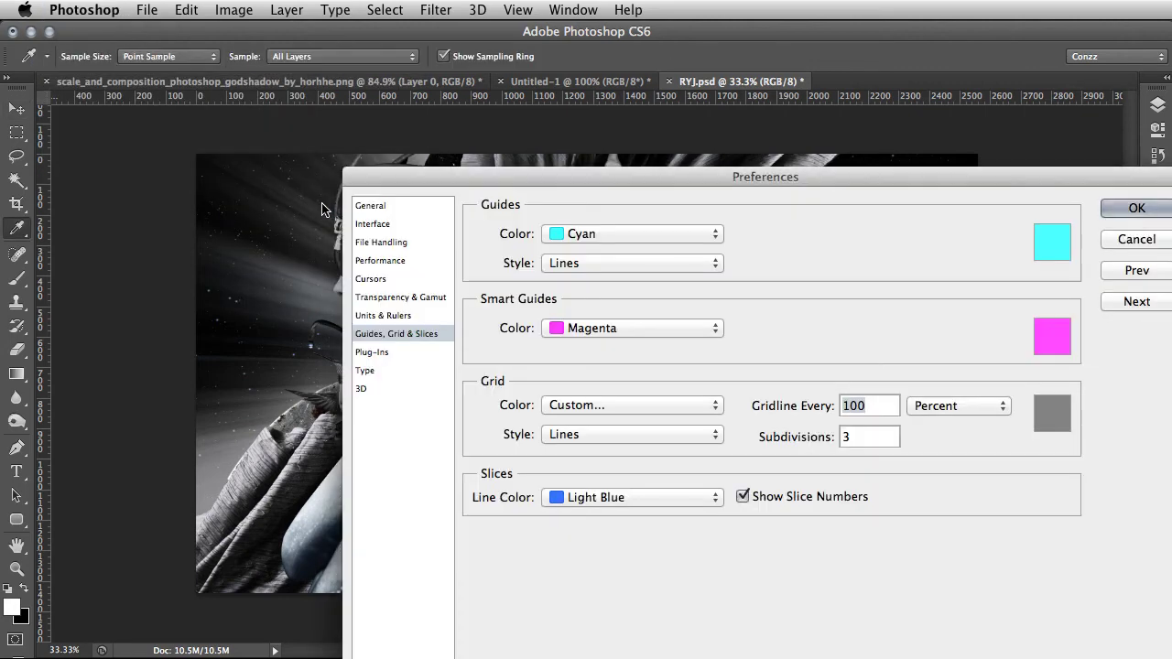
click(940, 406)
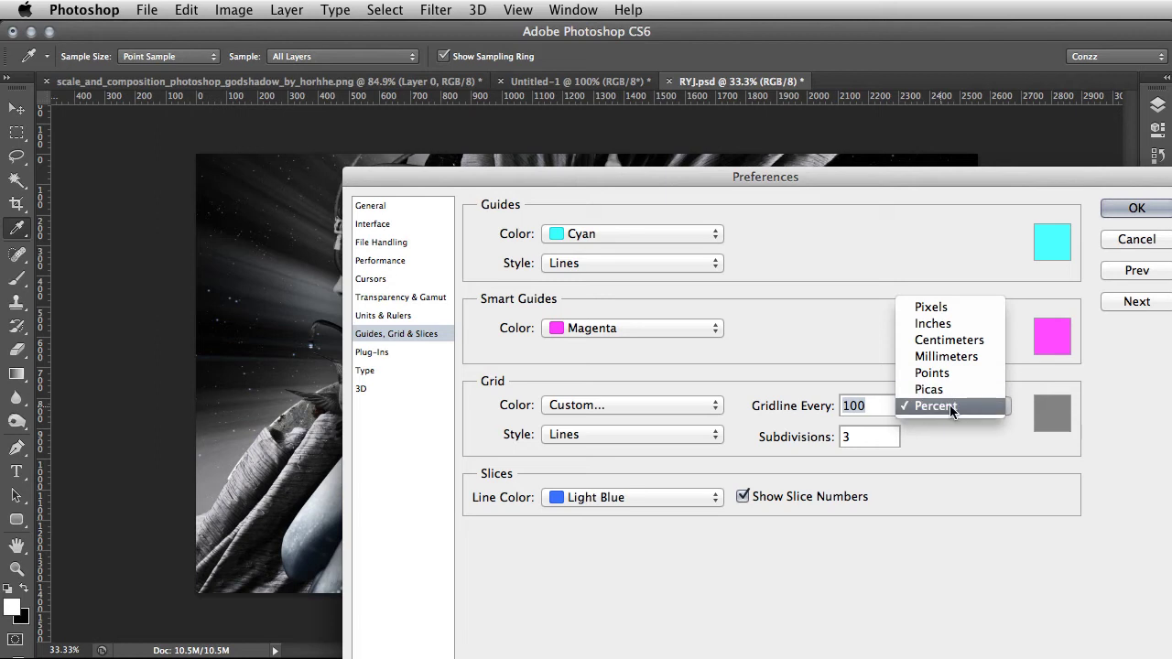
click(950, 405)
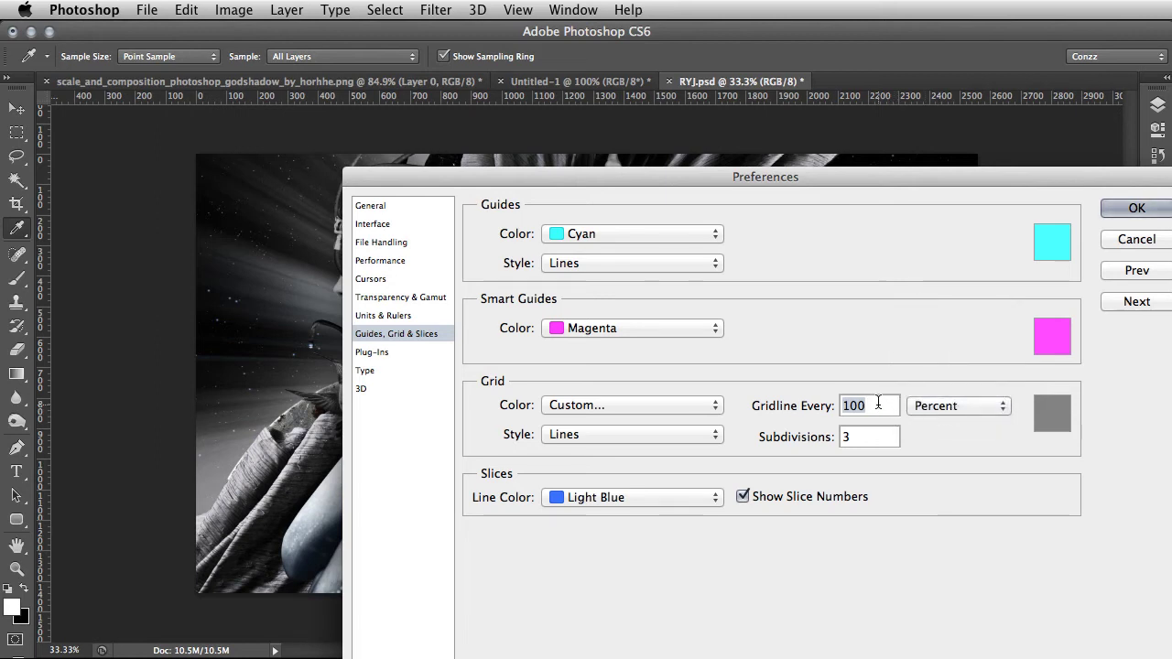
click(878, 404)
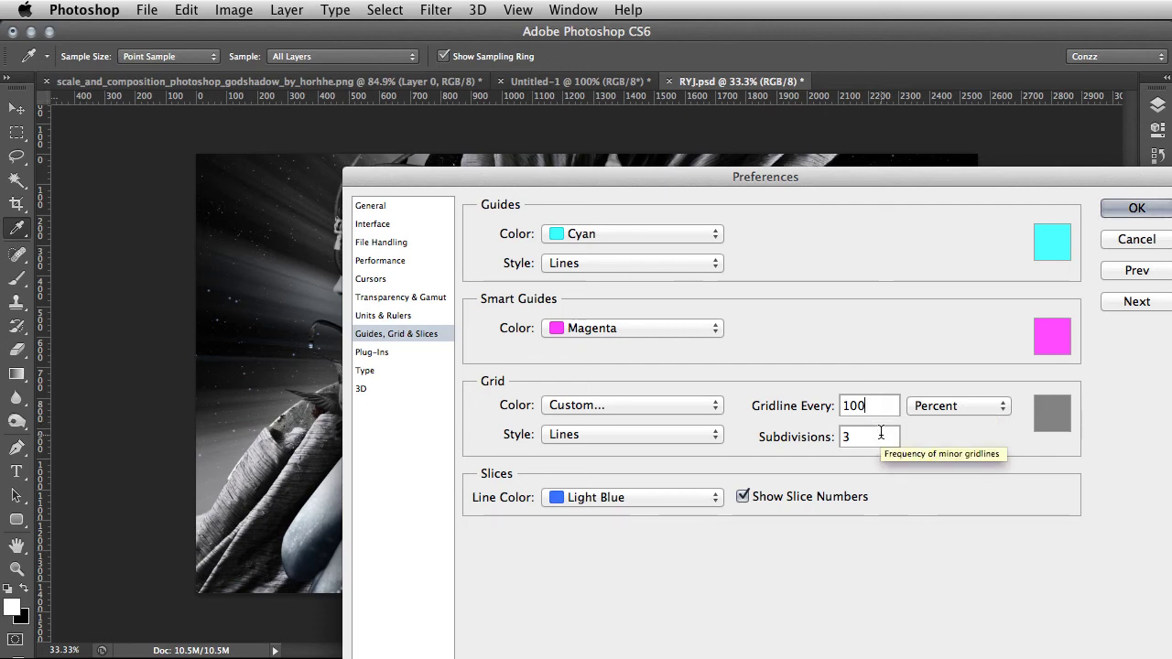
click(881, 436)
click(1123, 214)
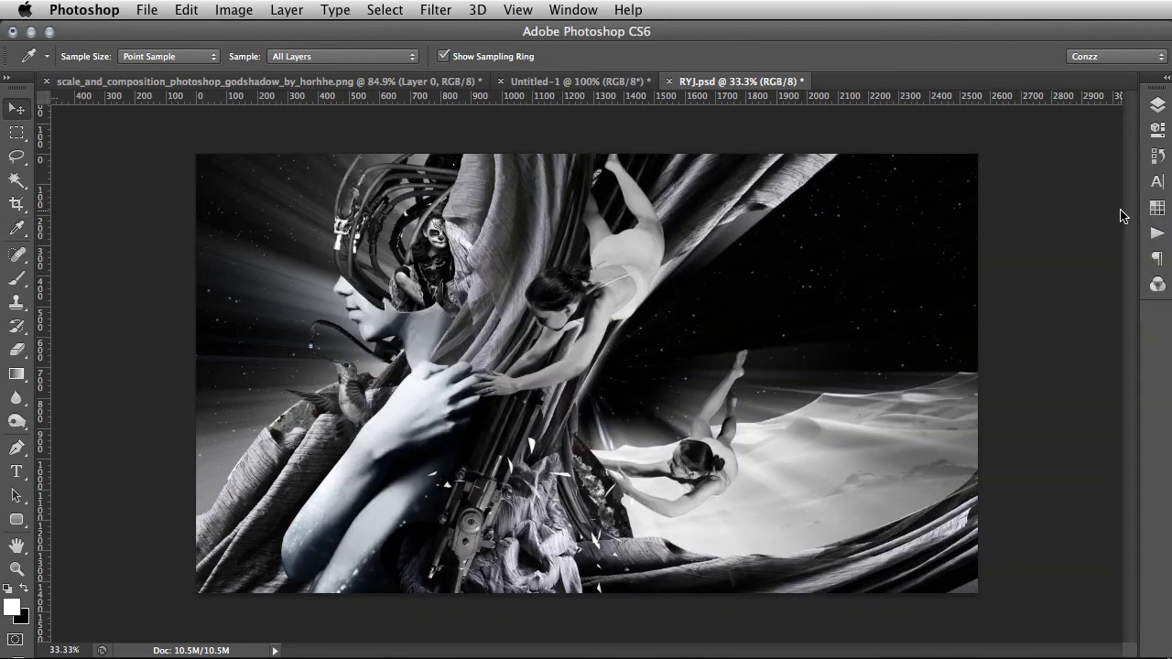
Display the dotted grid over the RYJ.psd composite via View > Show > Grid
key(v)
click(515, 9)
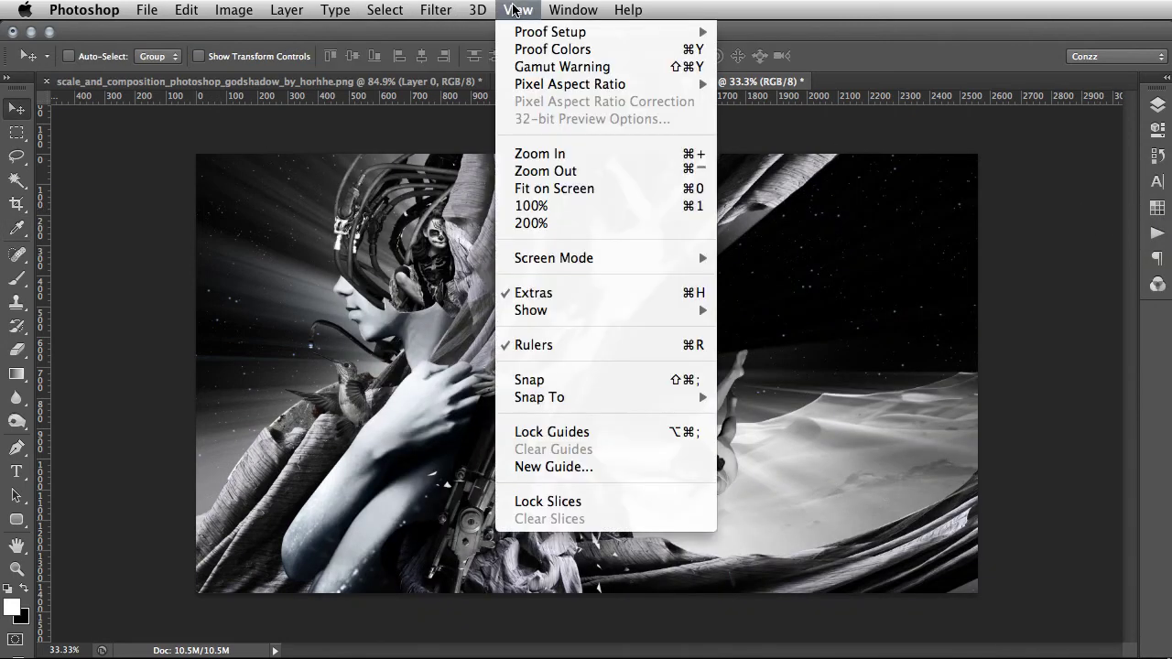
mouse_move(657, 316)
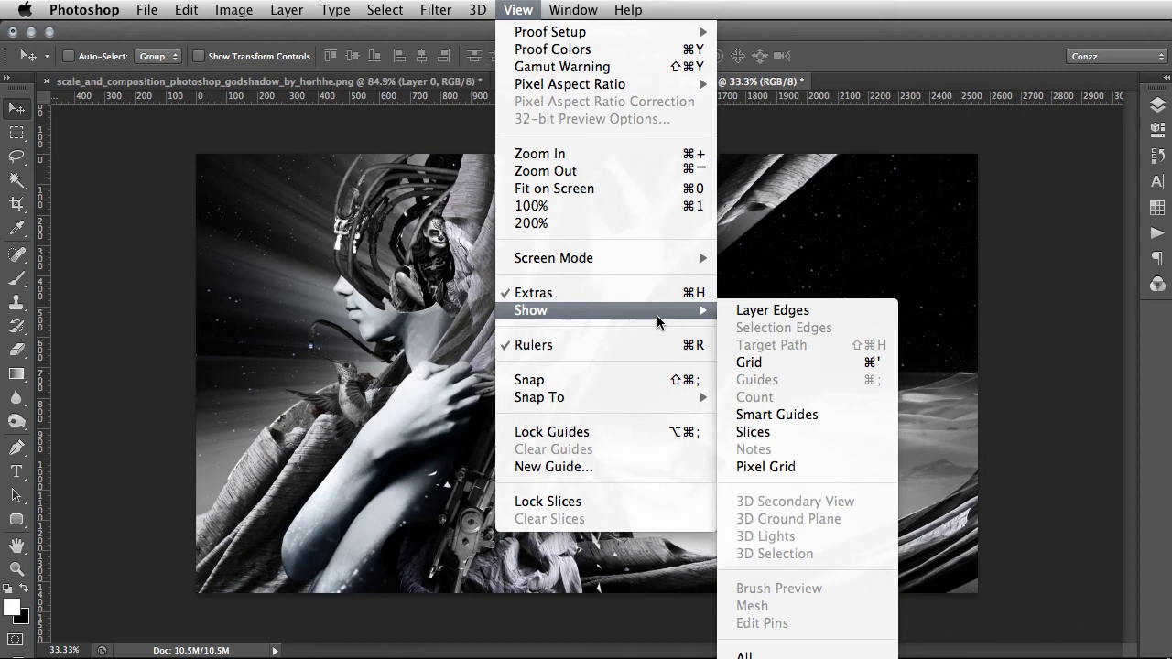
click(760, 362)
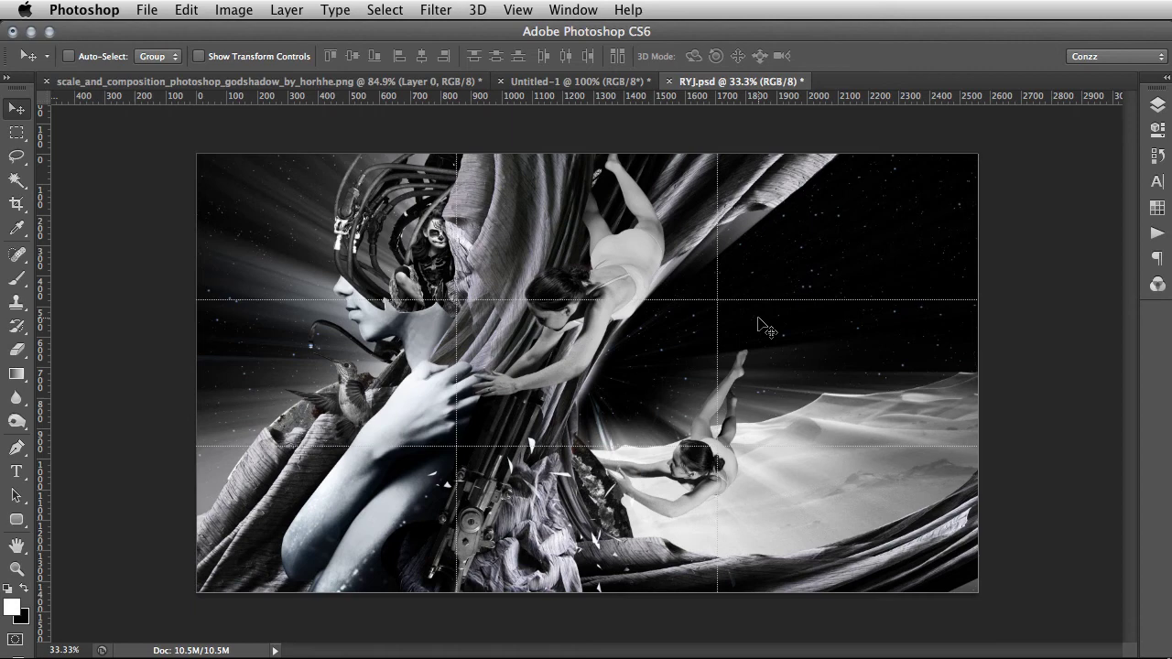
key(super+semicolon)
key(super+semicolon)
key(super+semicolon)
key(super+semicolon)
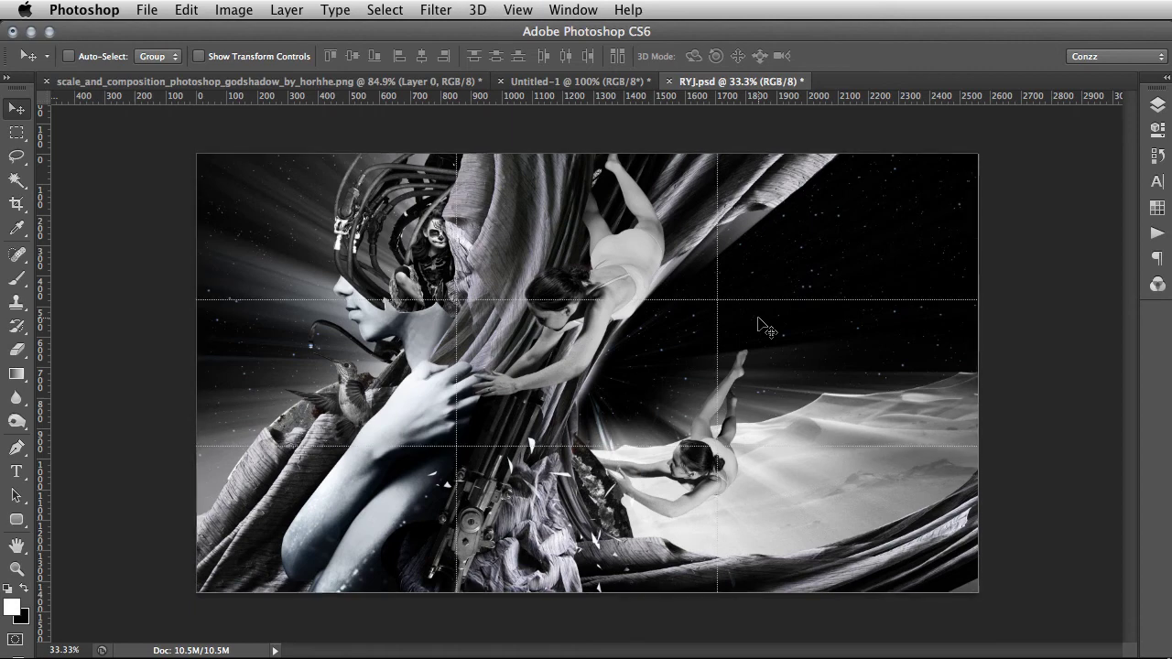